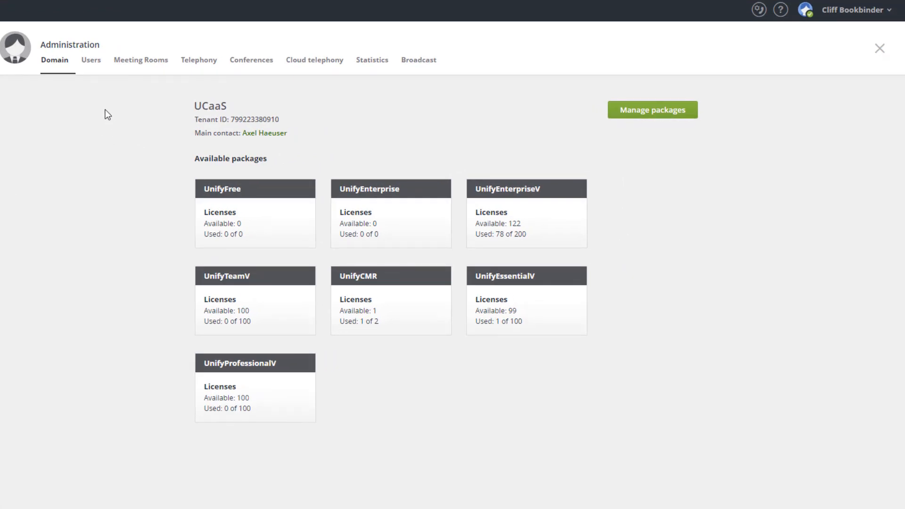
# - Start a single-user invitation in the domain's user administration with the first name Education and the last name Fax
pyautogui.click(94, 62)
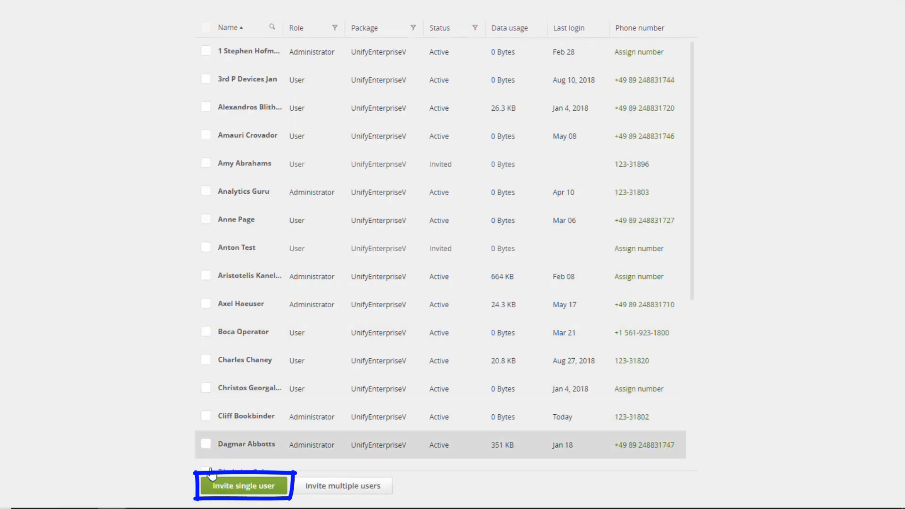
pyautogui.click(213, 493)
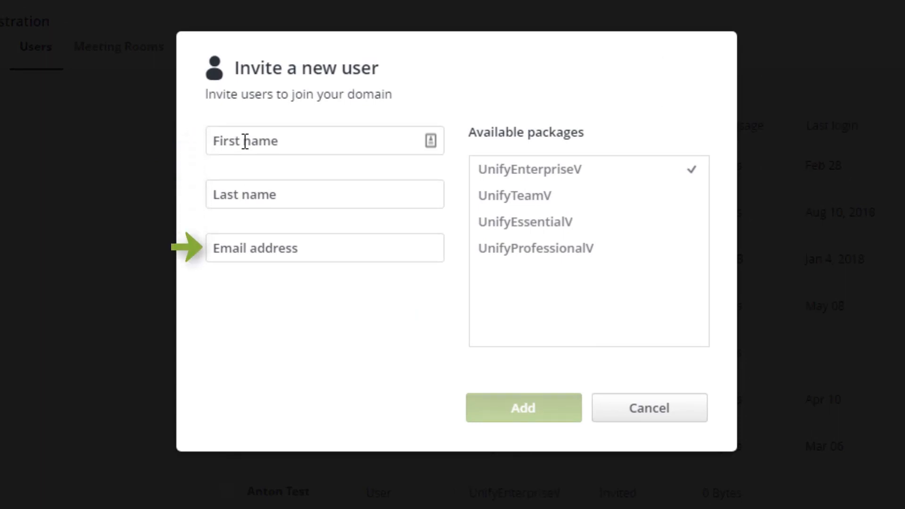
pyautogui.write('Education')
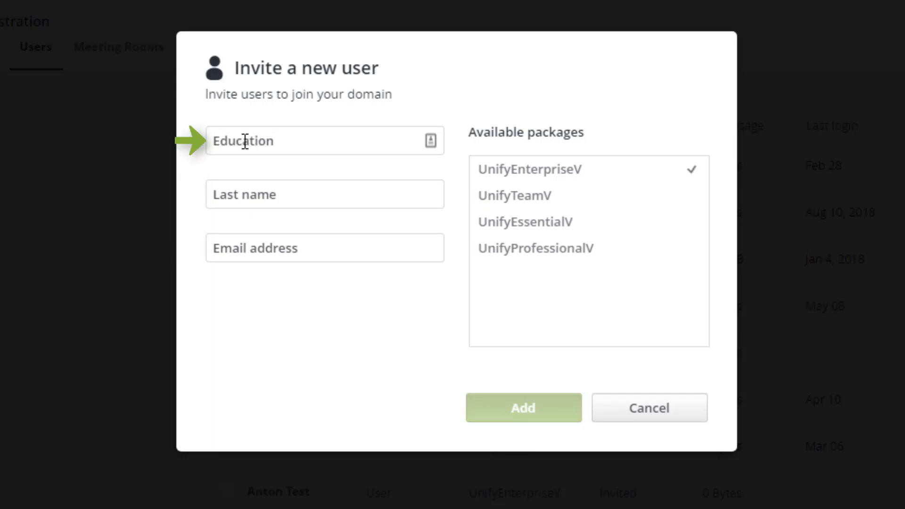
pyautogui.click(258, 202)
pyautogui.write('F')
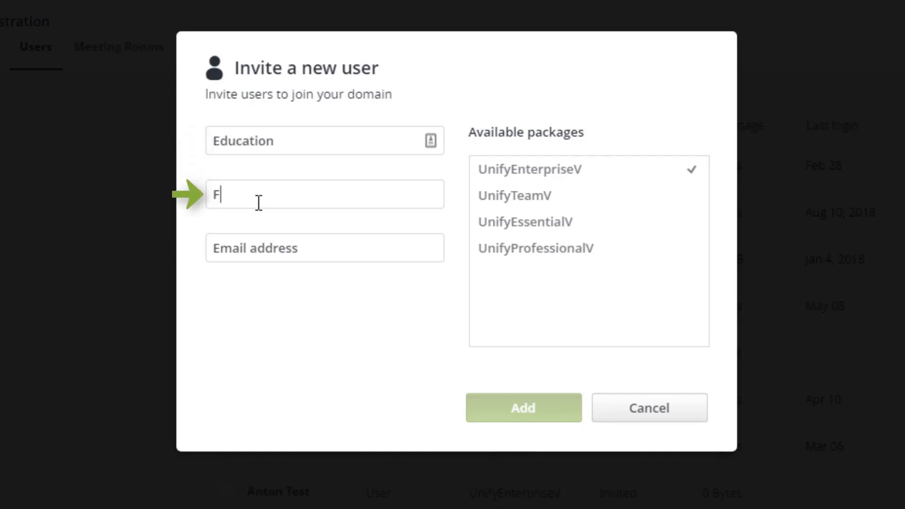
pyautogui.write('ax')
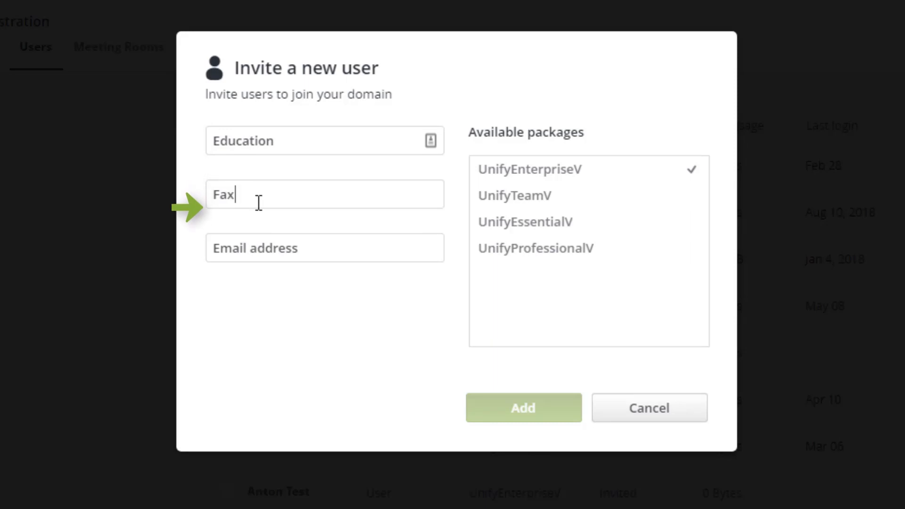
# - Enter the new user's email address, choose the UnifyEnterpriseV package and add the user
pyautogui.click(232, 254)
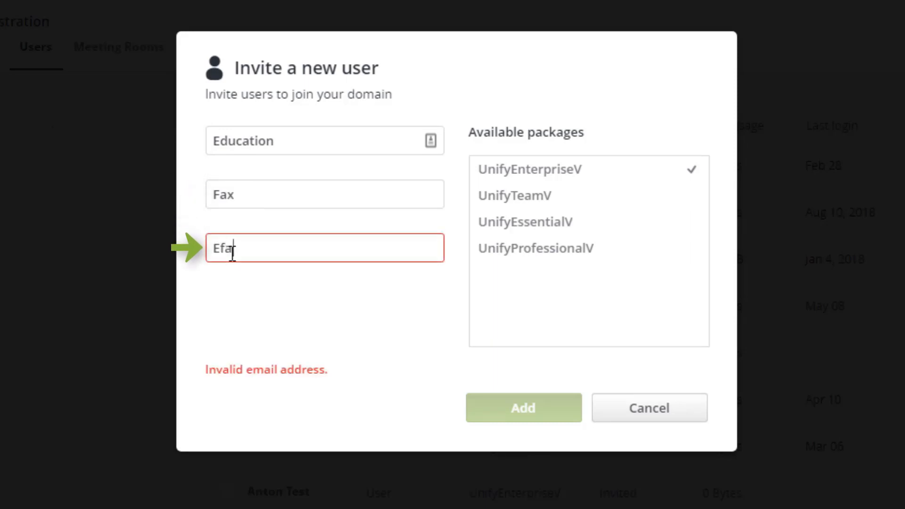
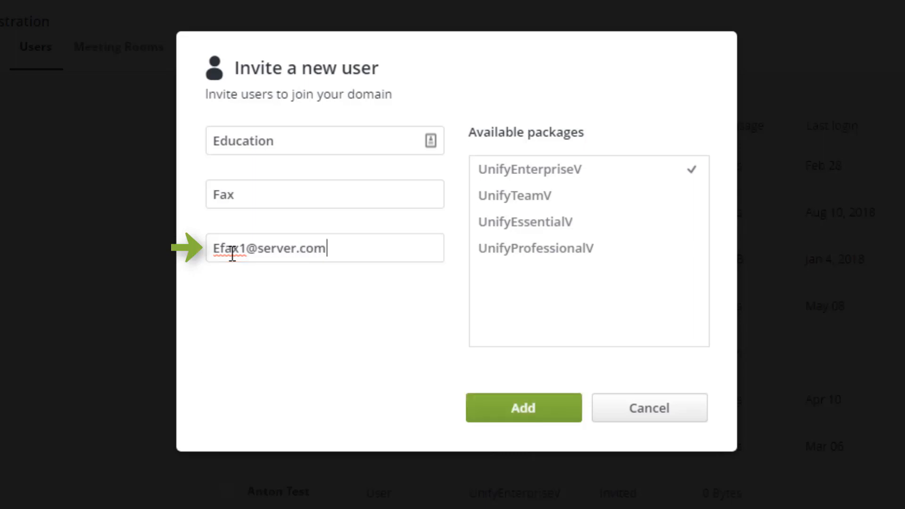
pyautogui.click(561, 169)
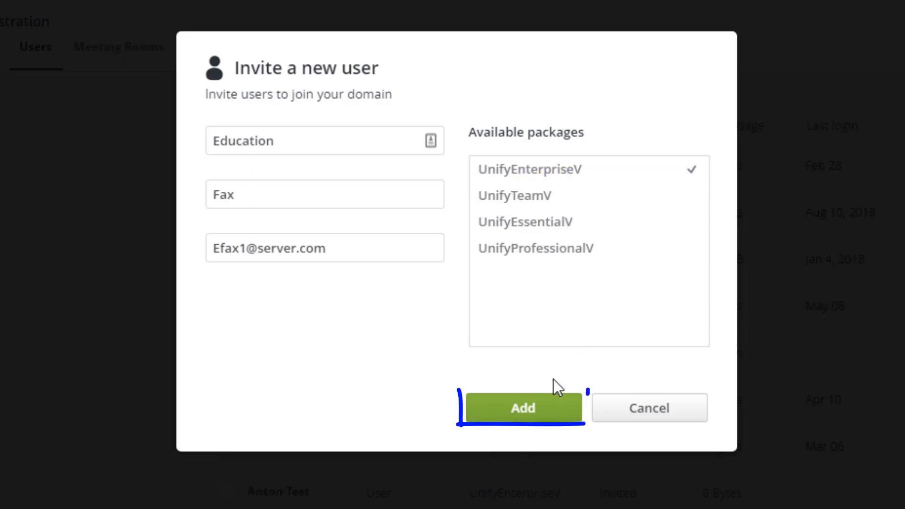
pyautogui.click(541, 408)
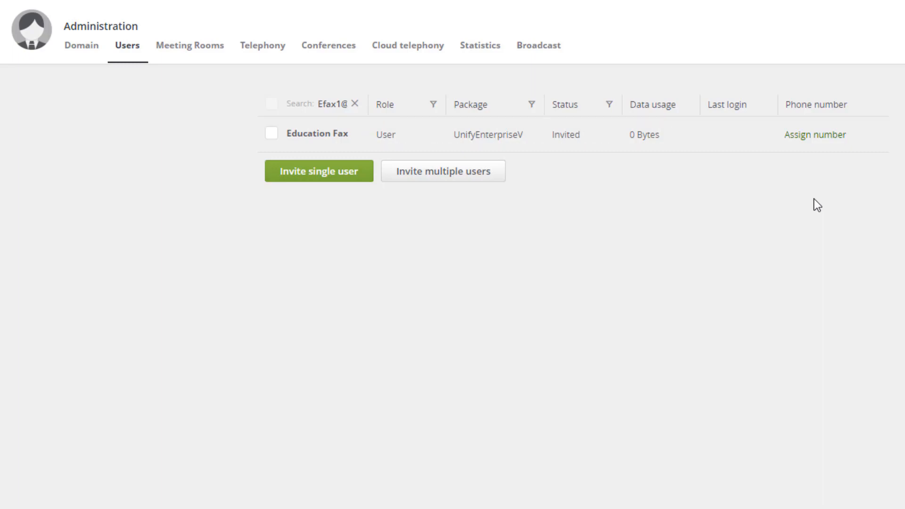
# - Assign an available public phone number to the Education Fax user
pyautogui.click(817, 137)
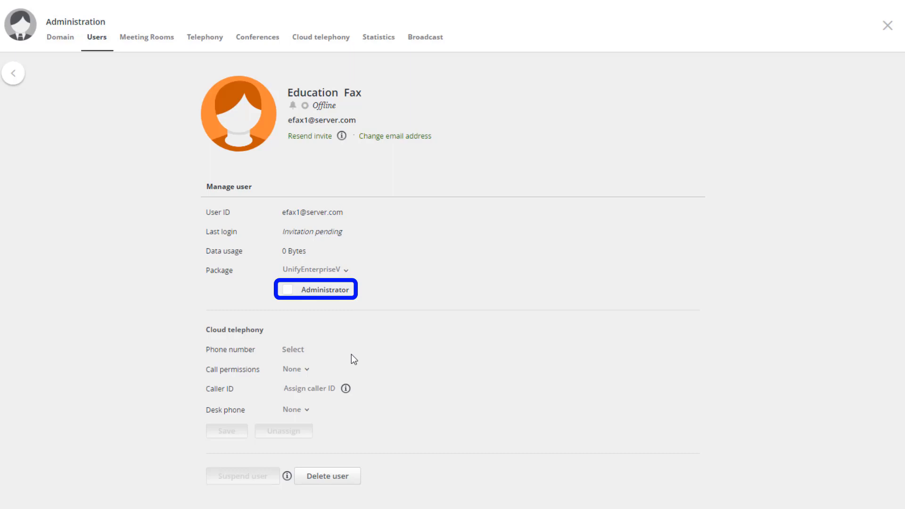
pyautogui.click(293, 352)
pyautogui.scroll(-2, 380, 295)
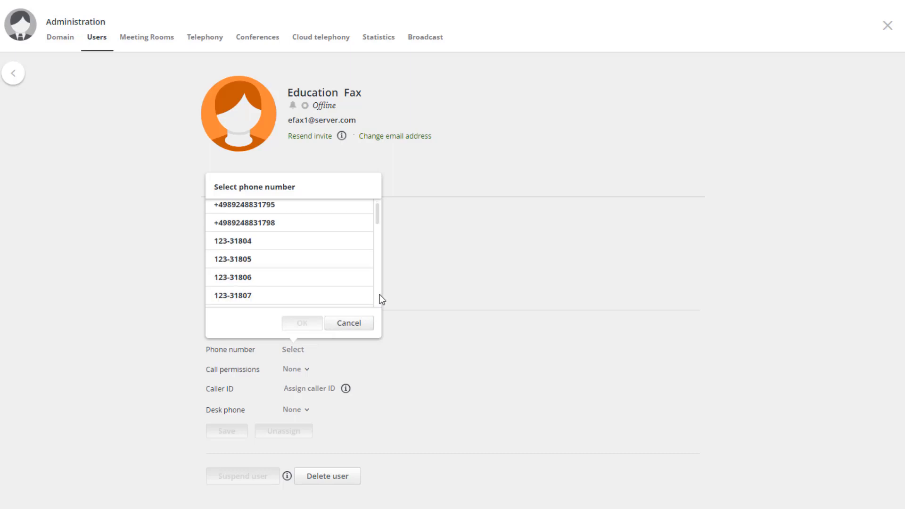
pyautogui.click(307, 223)
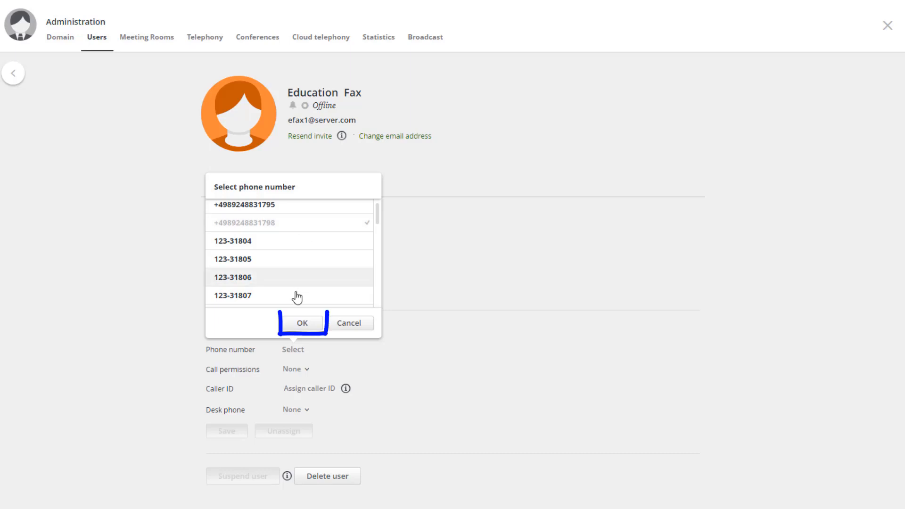
pyautogui.click(299, 324)
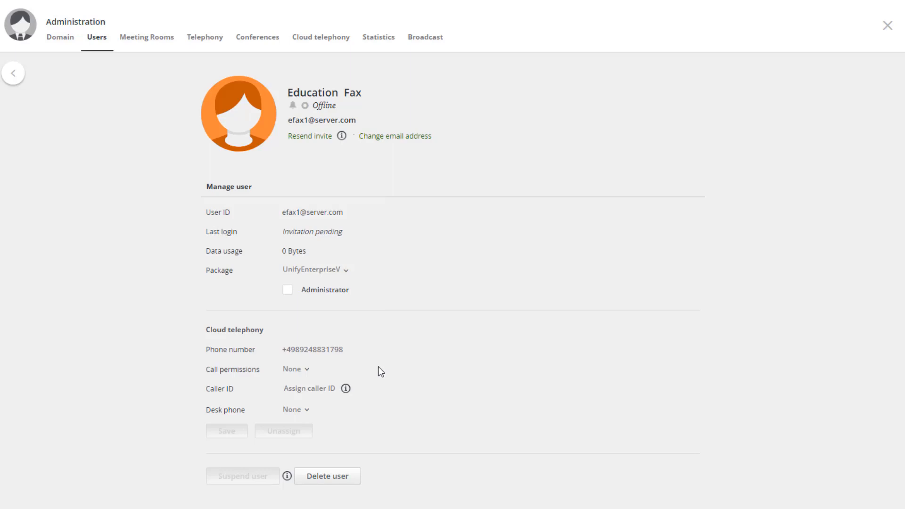
# - Set the user's call permissions to International and the desk phone to Third party phone, and save the telephony settings
pyautogui.click(307, 372)
pyautogui.click(310, 388)
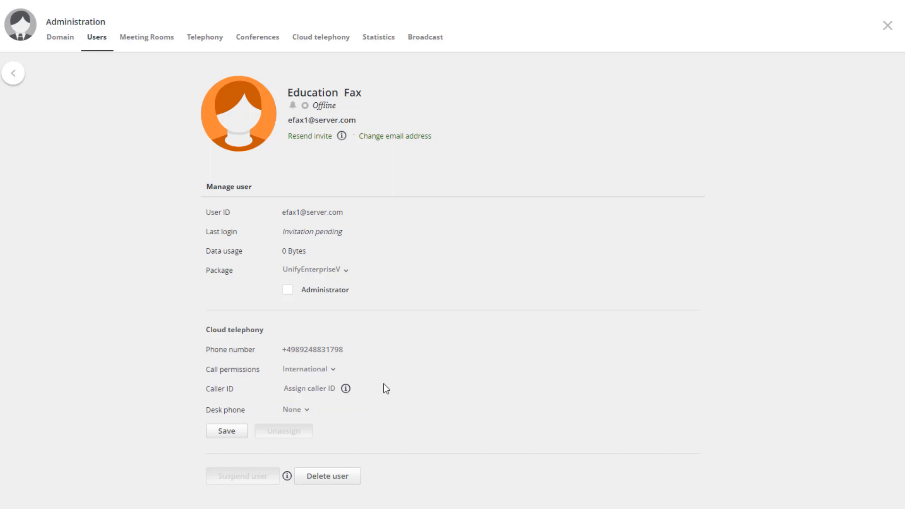
pyautogui.moveTo(346, 389)
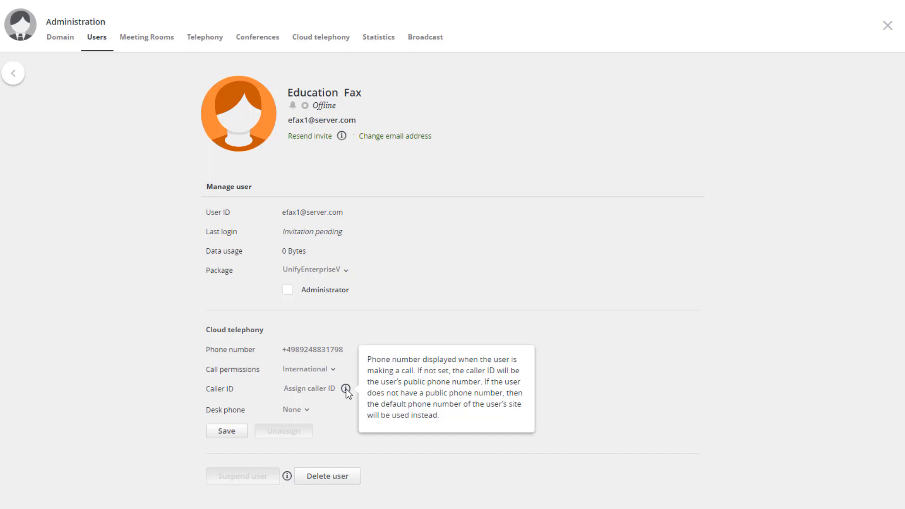
pyautogui.click(292, 411)
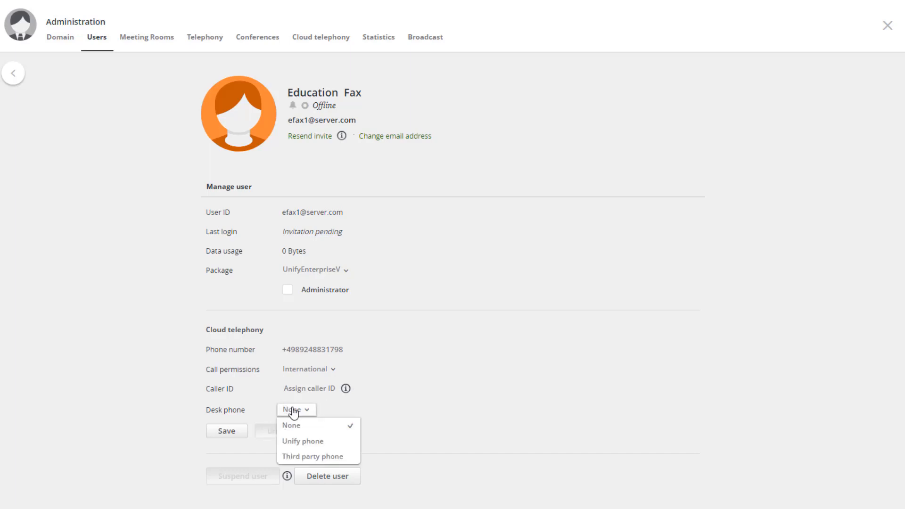
pyautogui.click(294, 456)
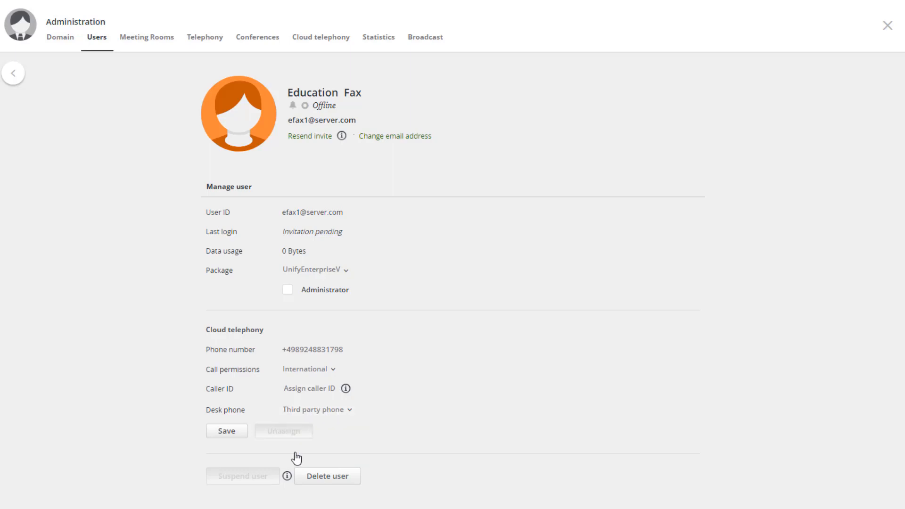
pyautogui.click(231, 431)
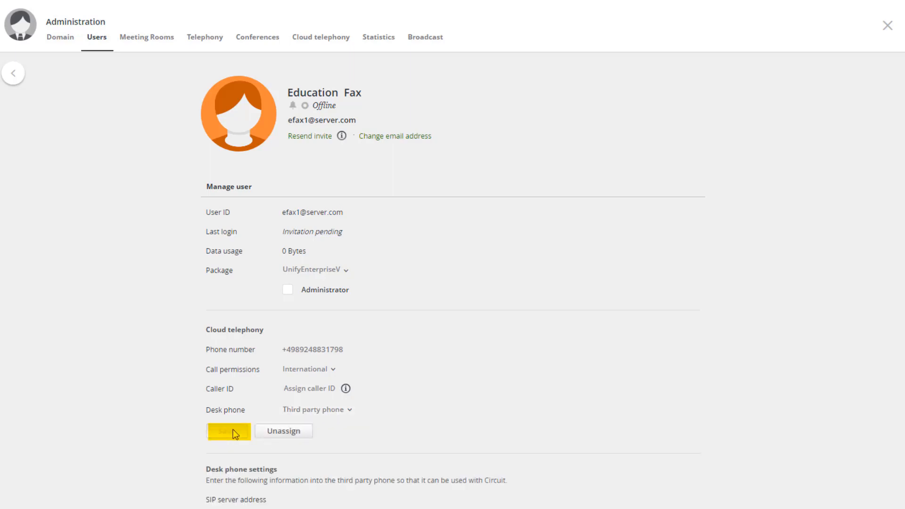
# - Examine the user's desk phone settings for the SIP server, port, transport protocol, realm and login credentials
pyautogui.scroll(-1, 234, 429)
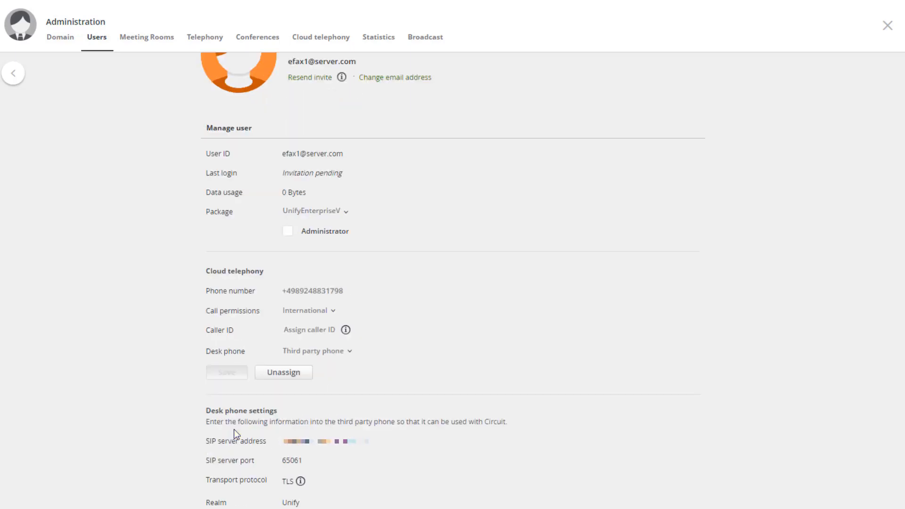
pyautogui.scroll(-1, 234, 429)
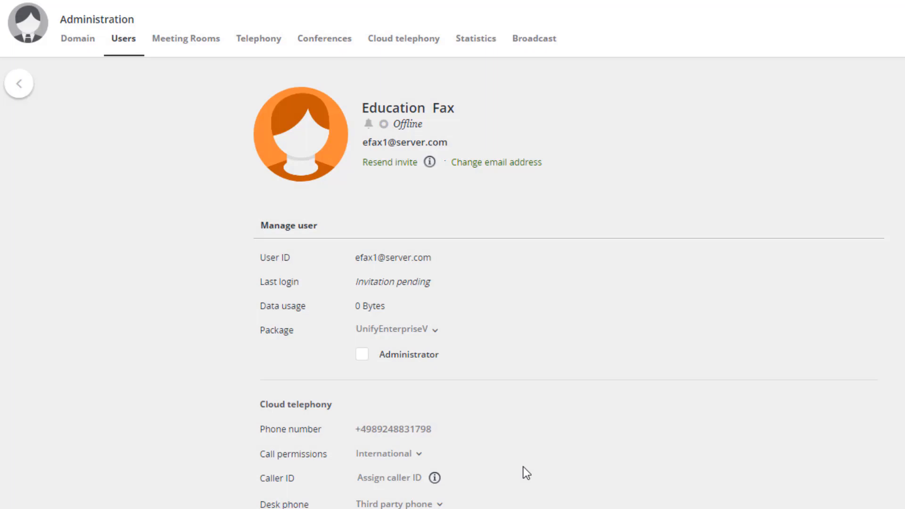
pyautogui.scroll(-3, 524, 467)
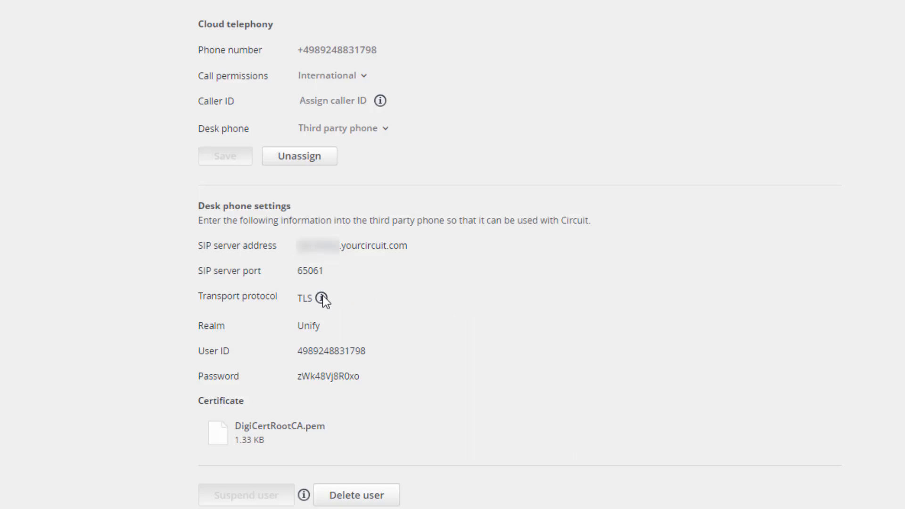
pyautogui.moveTo(320, 298)
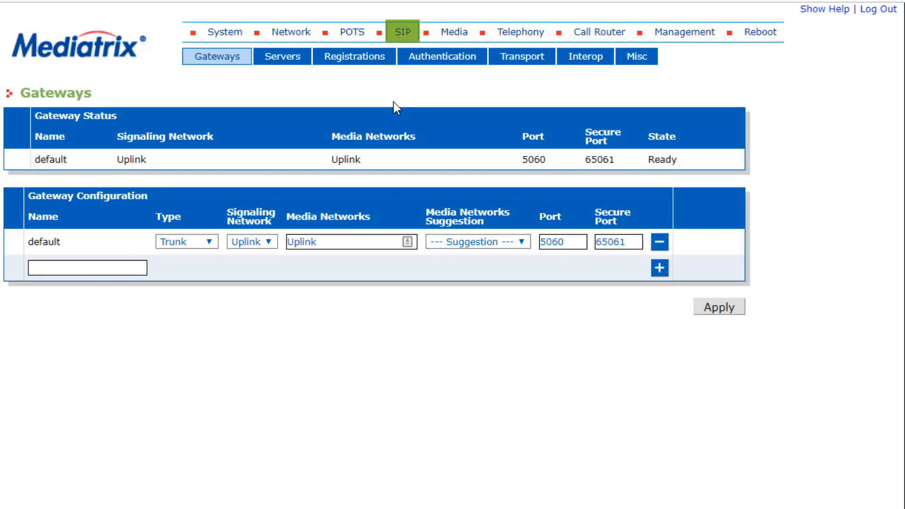
# - In the Mediatrix gateway's SIP registrations, enter the assigned phone number as both user name and friendly name for Port01
pyautogui.click(361, 60)
pyautogui.click(133, 301)
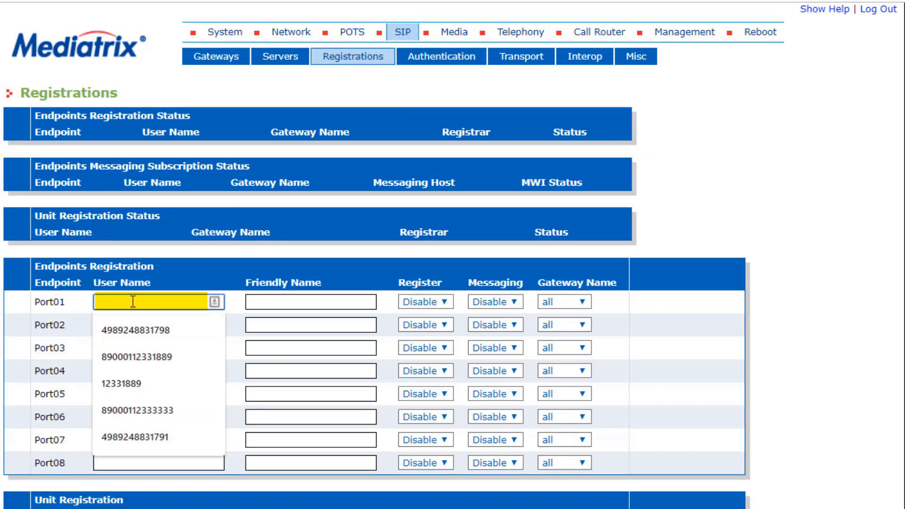
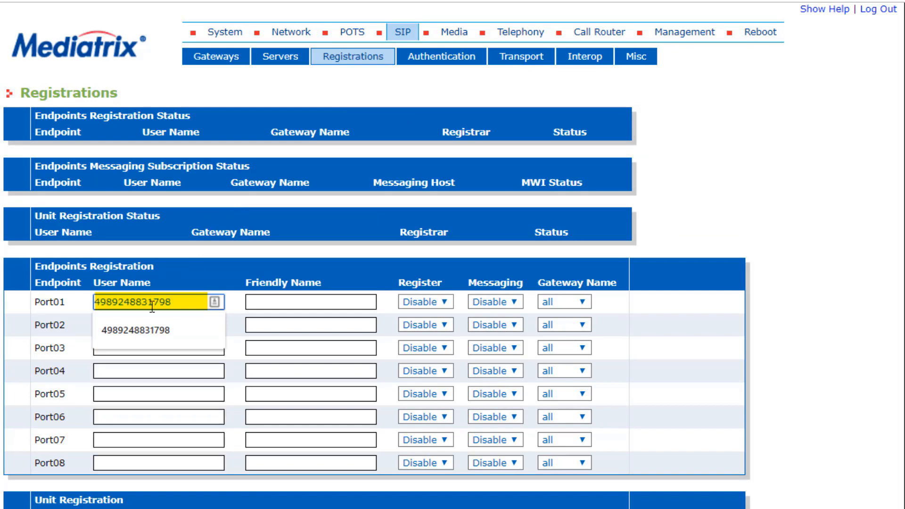
pyautogui.click(234, 302)
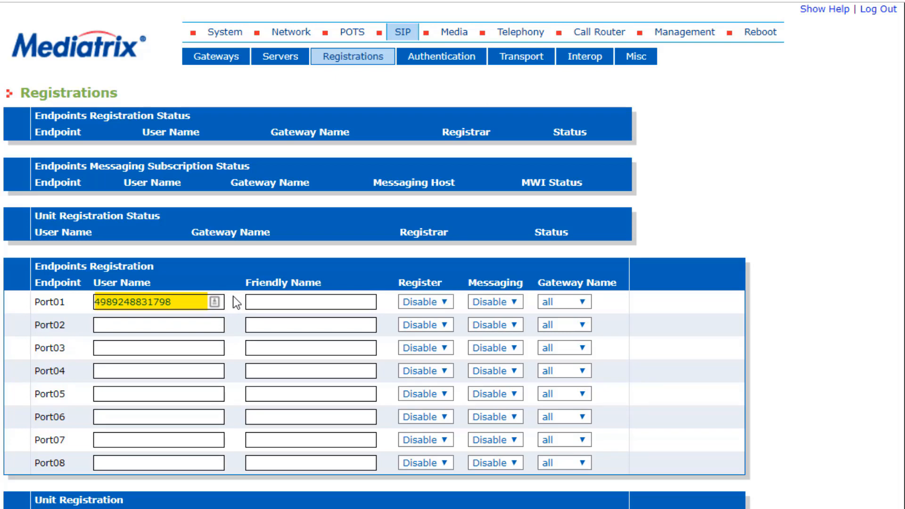
pyautogui.click(259, 301)
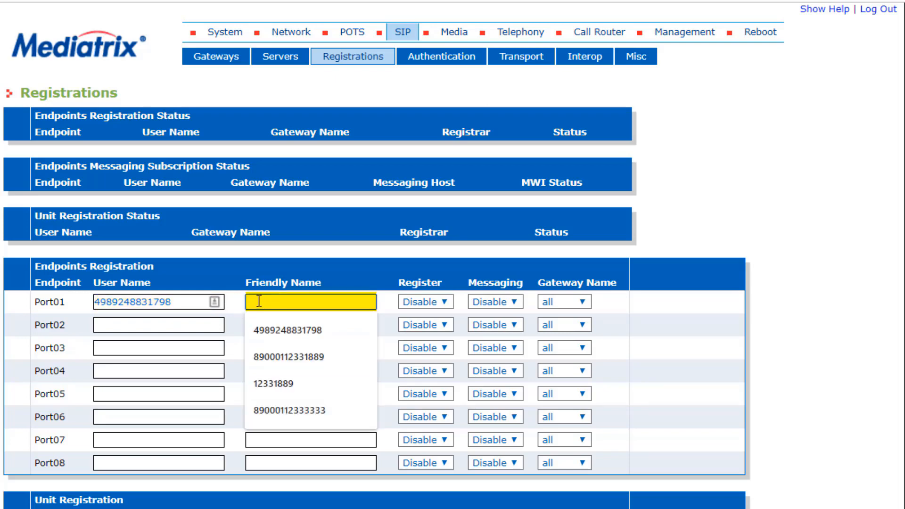
pyautogui.hotkey('ctrl', 'v')
pyautogui.click(392, 302)
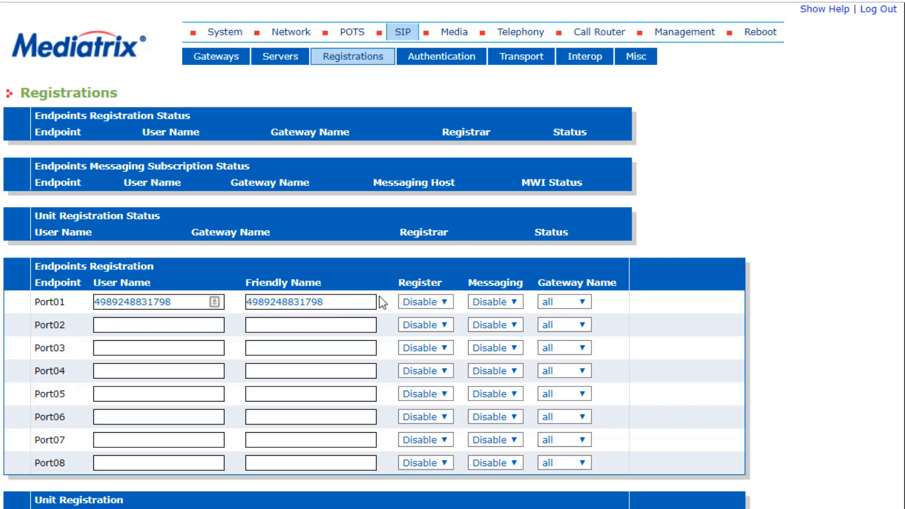
# - Enable registration for the Port01 endpoint and apply the registration settings
pyautogui.click(421, 302)
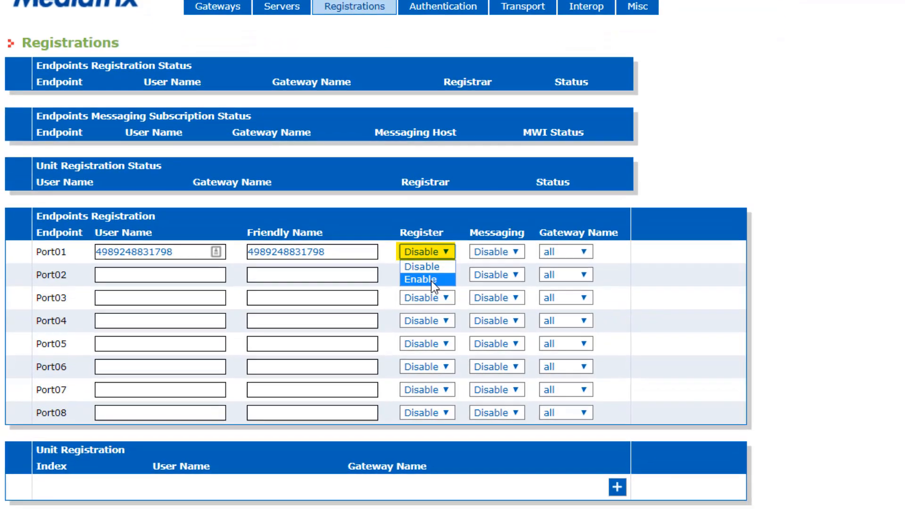
pyautogui.click(426, 329)
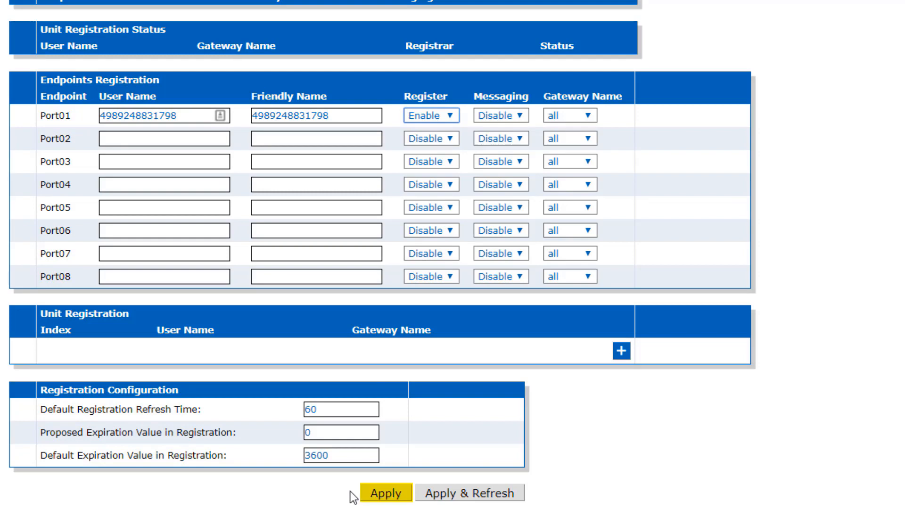
pyautogui.click(396, 493)
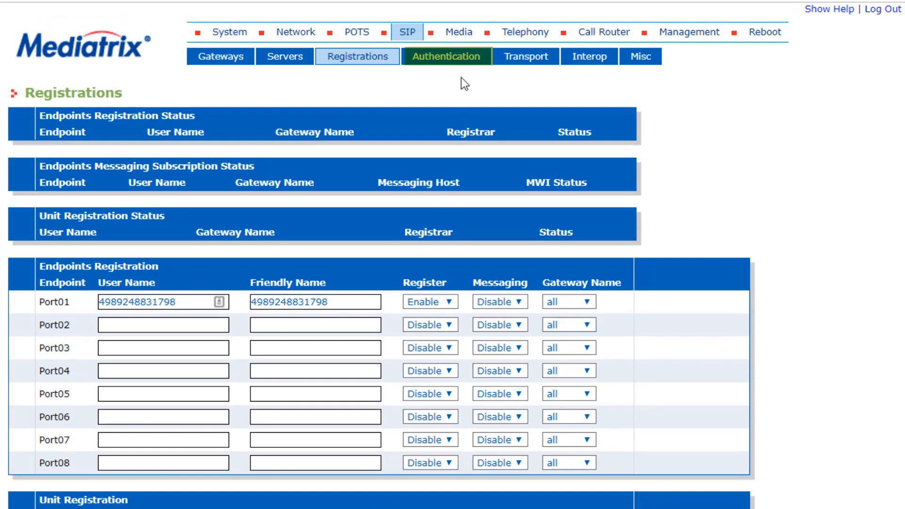
# - Edit the priority 1 SIP authentication entry, setting its criteria to Endpoint and its endpoint to Port01
pyautogui.click(459, 60)
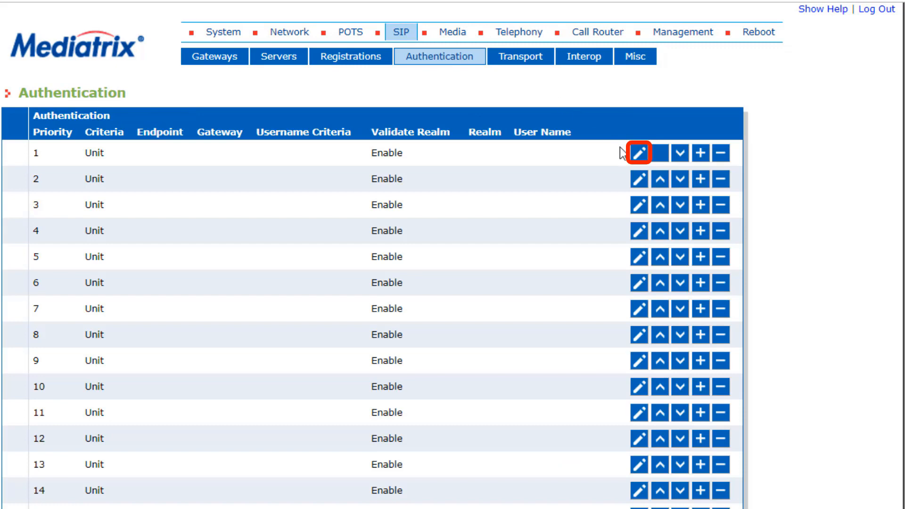
pyautogui.click(639, 153)
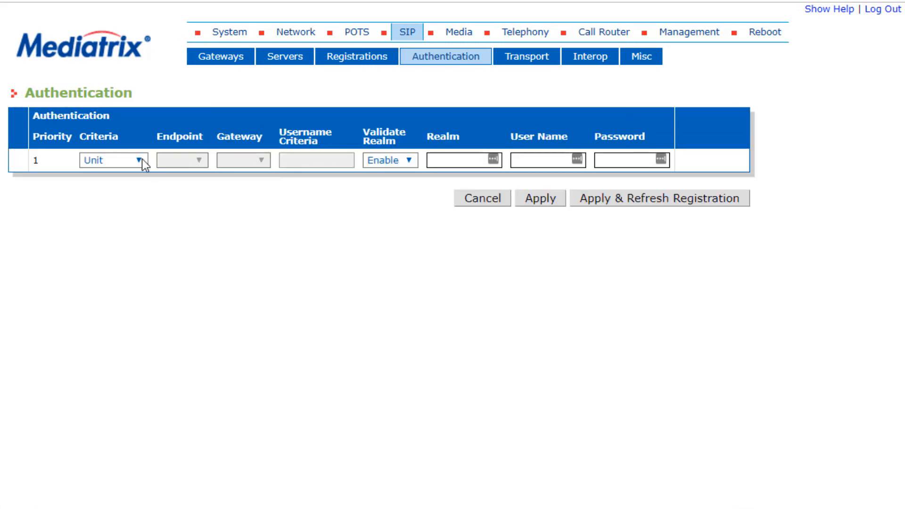
pyautogui.click(142, 162)
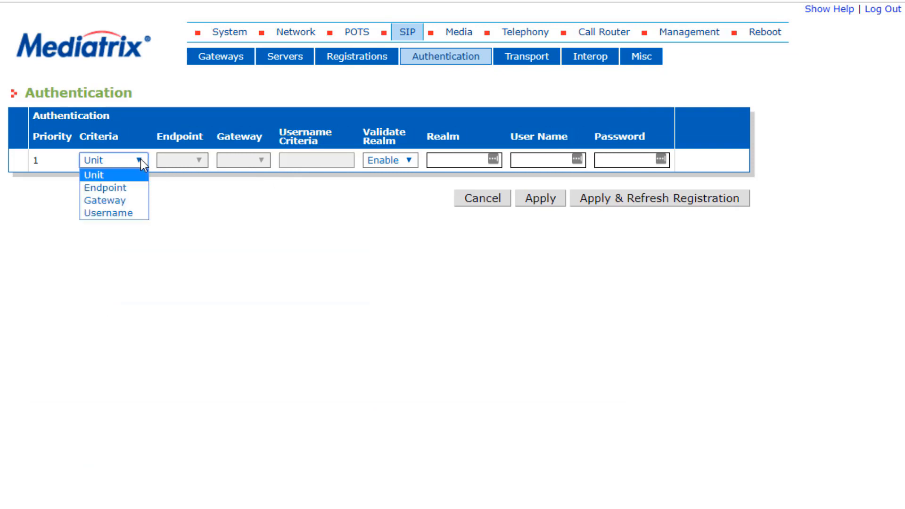
pyautogui.click(115, 187)
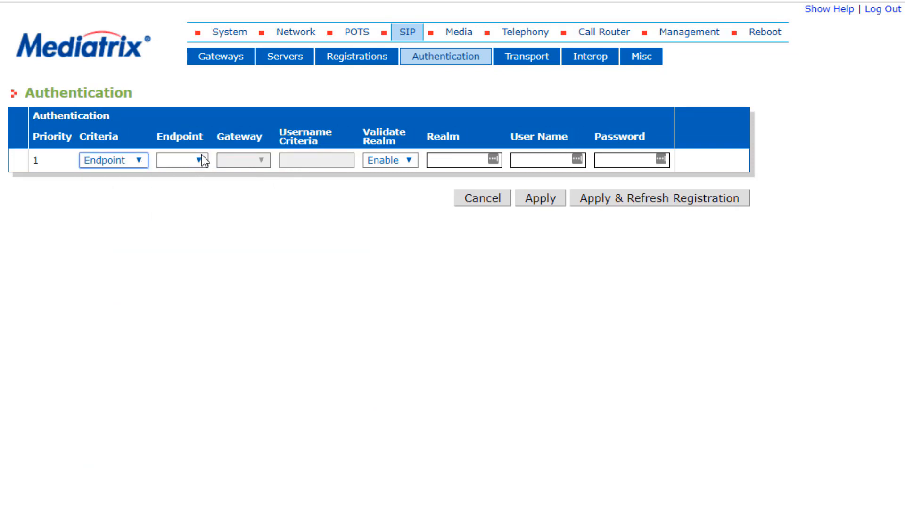
pyautogui.click(200, 161)
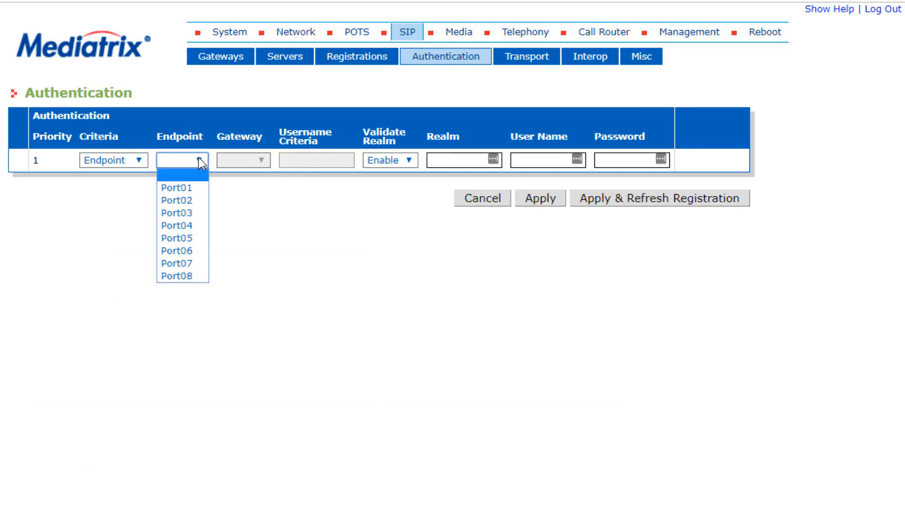
pyautogui.click(191, 187)
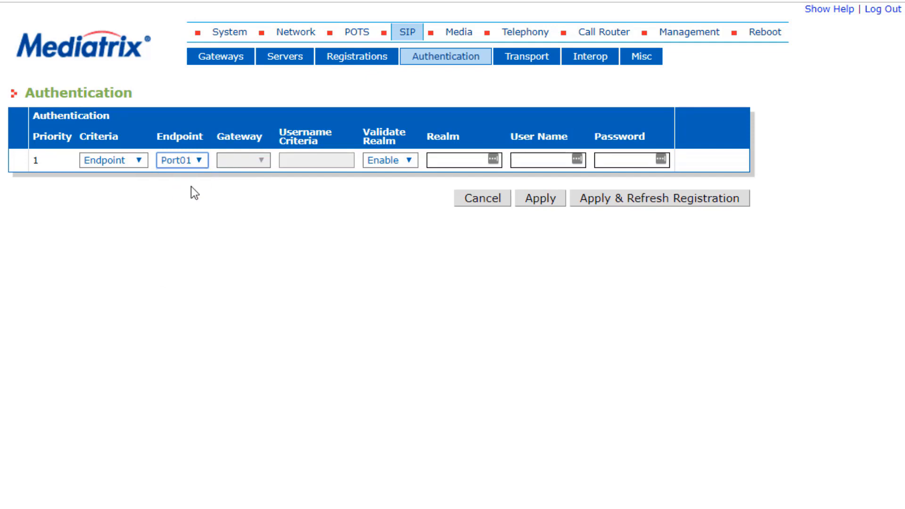
# - Set the Port01 authentication realm to Unify and enter the assigned phone number as the user name
pyautogui.click(451, 158)
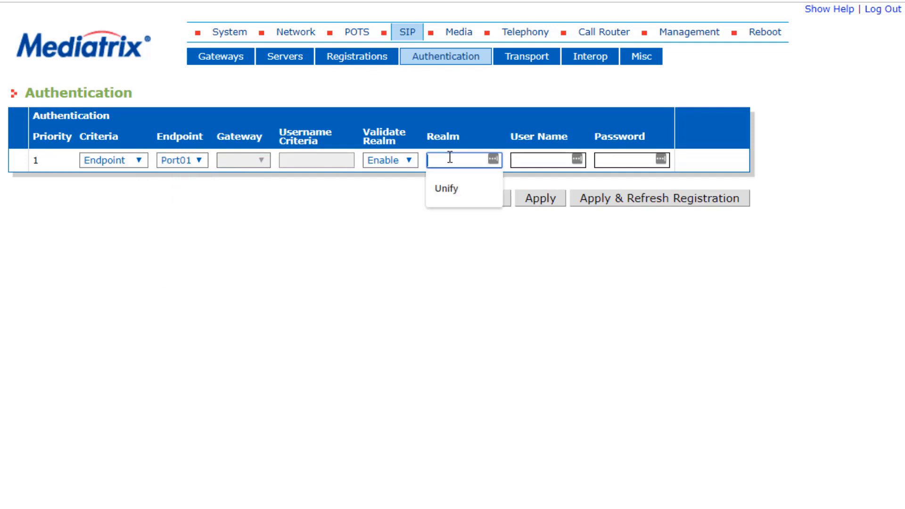
pyautogui.click(448, 188)
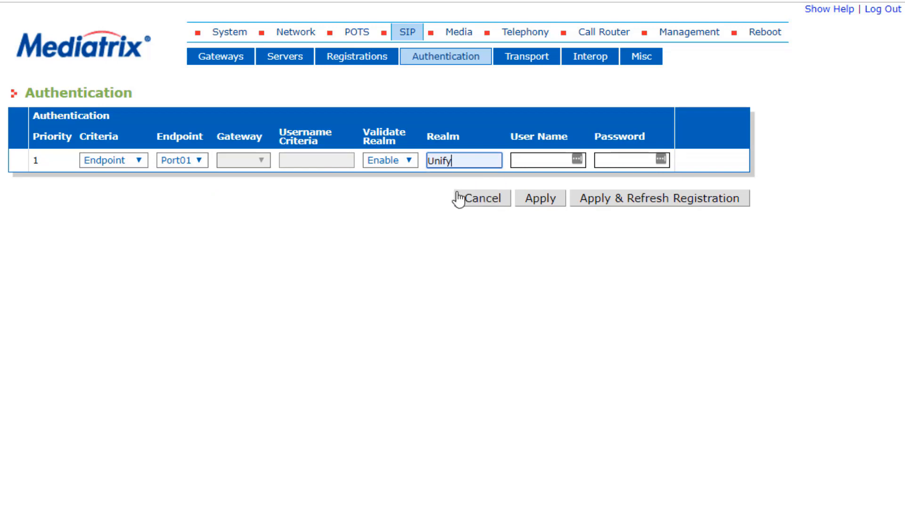
pyautogui.click(535, 159)
pyautogui.hotkey('ctrl', 'v')
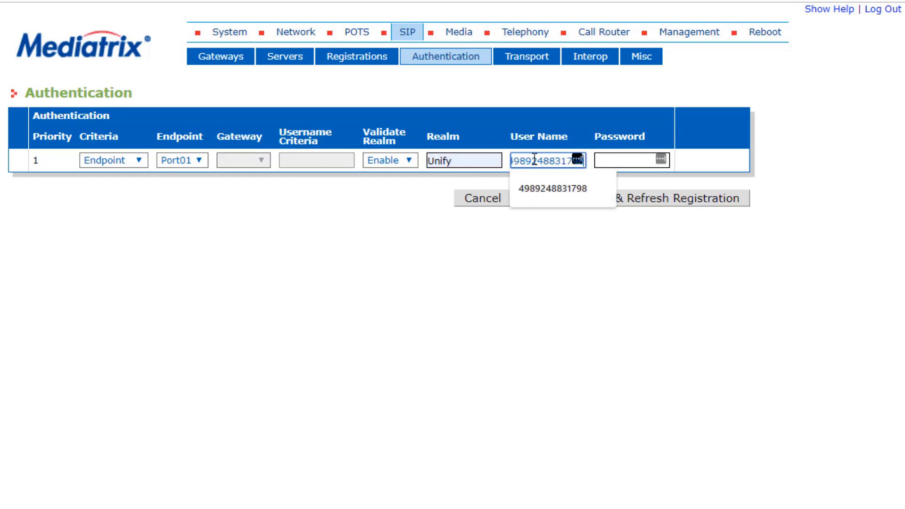
pyautogui.click(591, 165)
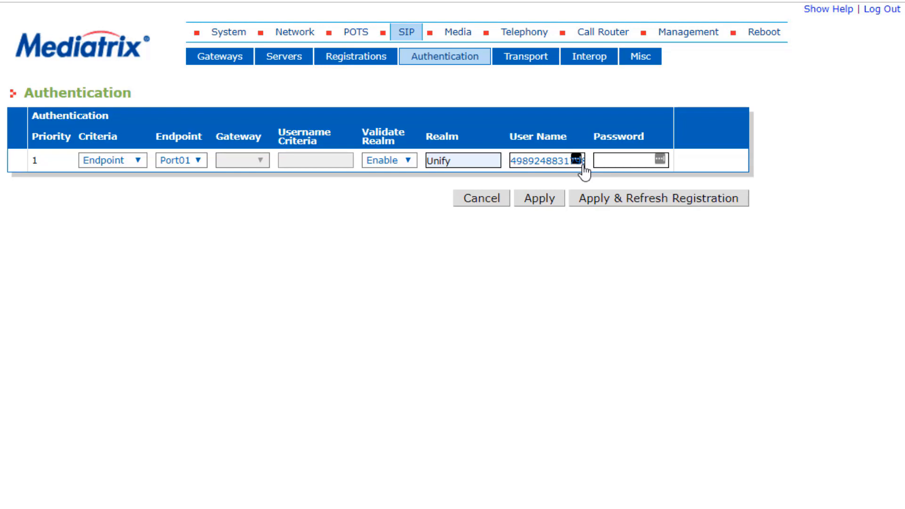
# - Paste the SIP password into the Port01 authentication entry, then apply it with a registration refresh and check the registrations
pyautogui.click(646, 166)
pyautogui.rightClick(635, 162)
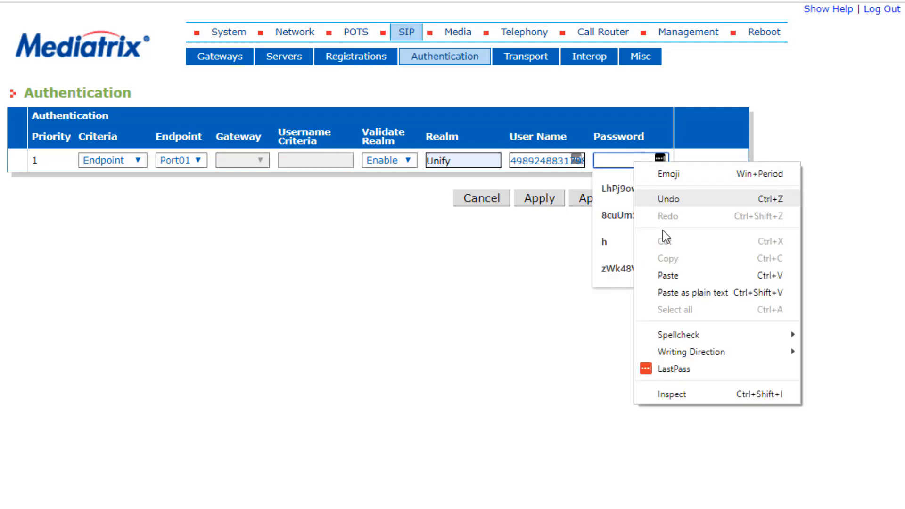
pyautogui.click(669, 277)
pyautogui.click(671, 282)
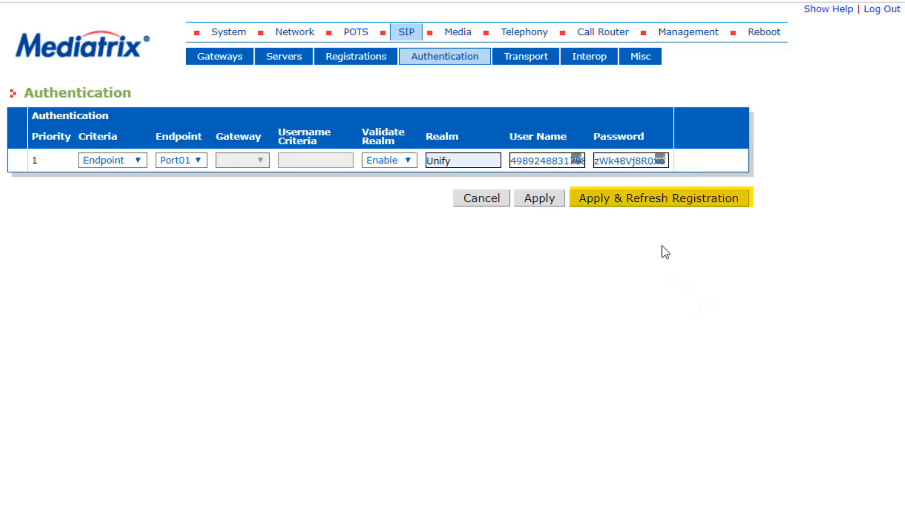
pyautogui.click(649, 198)
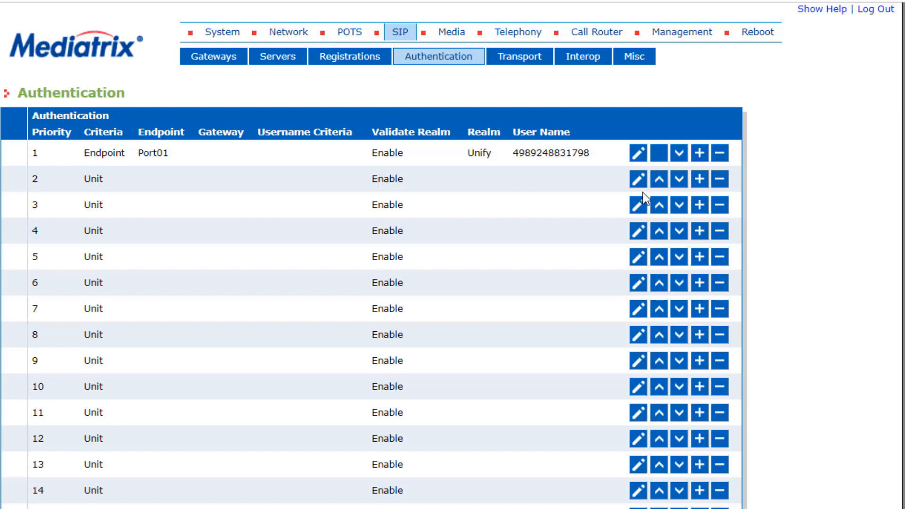
pyautogui.click(360, 60)
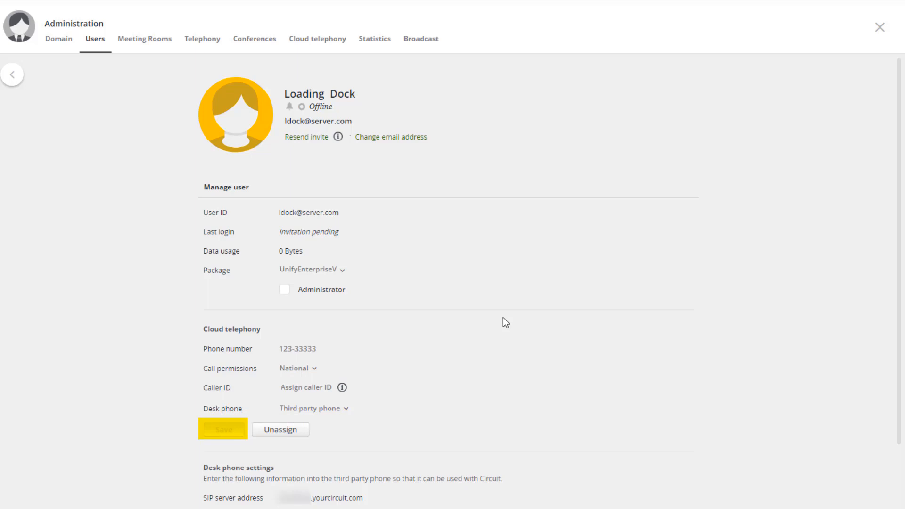
# - After reviewing Loading Dock's desk phone settings in Circuit, apply the Mediatrix Port02 authentication entry with a registration refresh and check the registrations
pyautogui.scroll(-3, 504, 318)
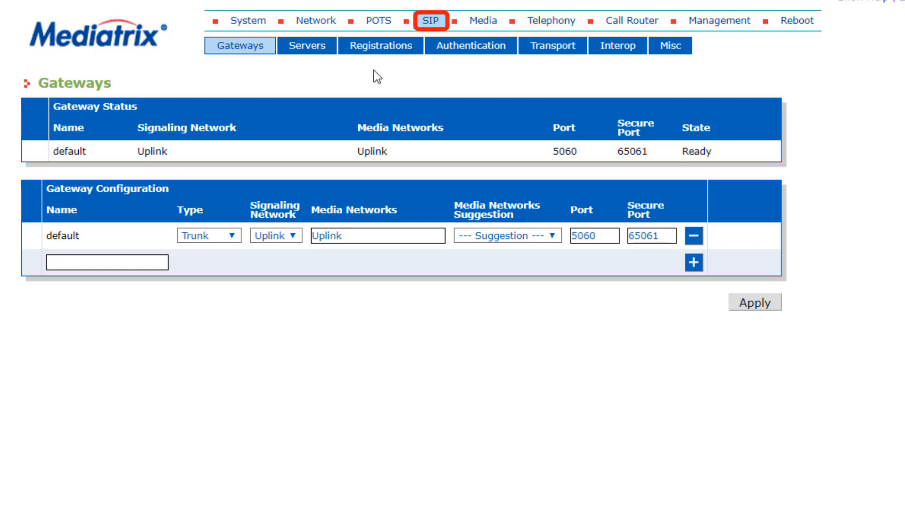
pyautogui.click(399, 47)
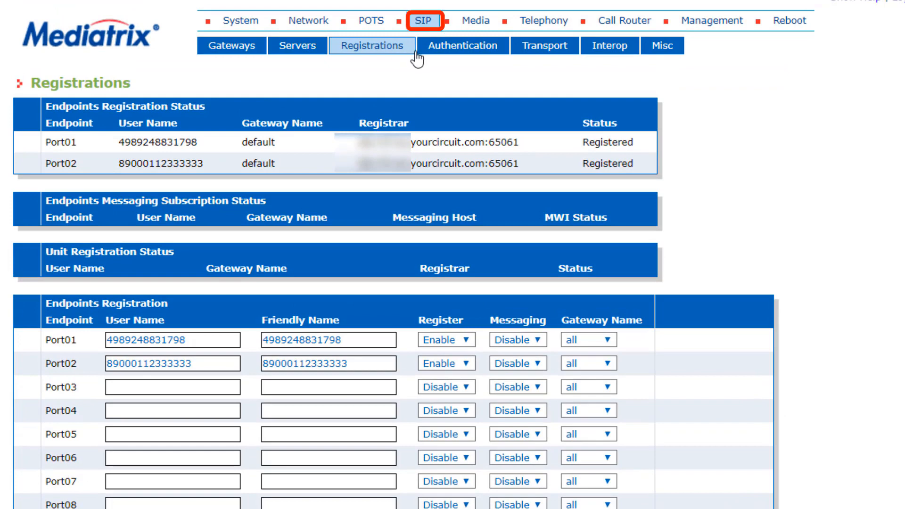
pyautogui.click(443, 48)
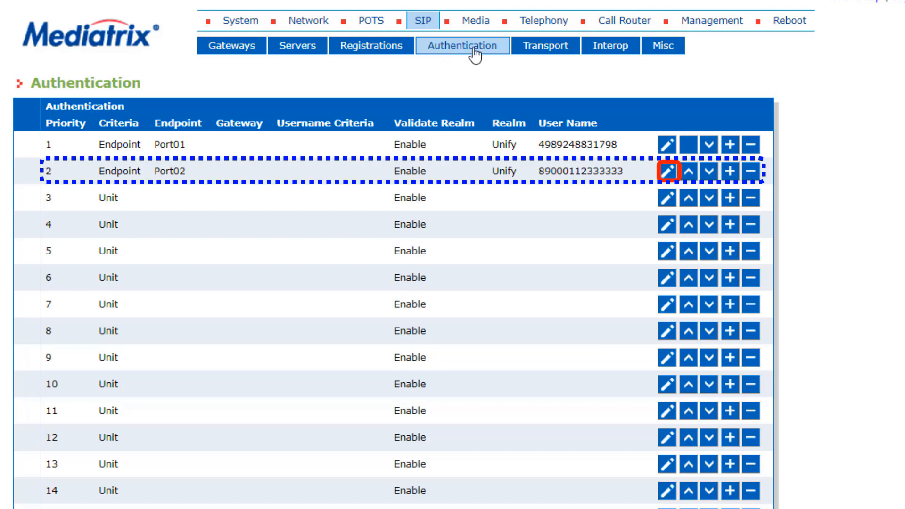
pyautogui.click(668, 172)
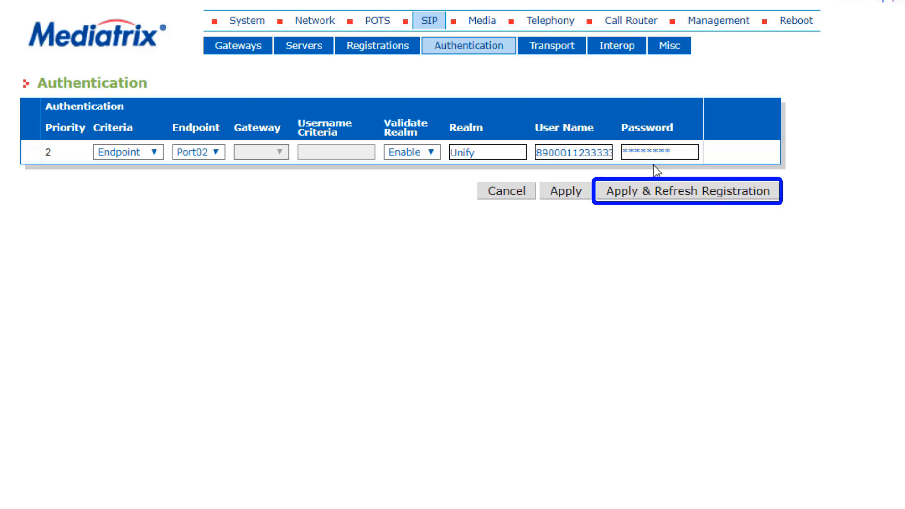
pyautogui.click(720, 197)
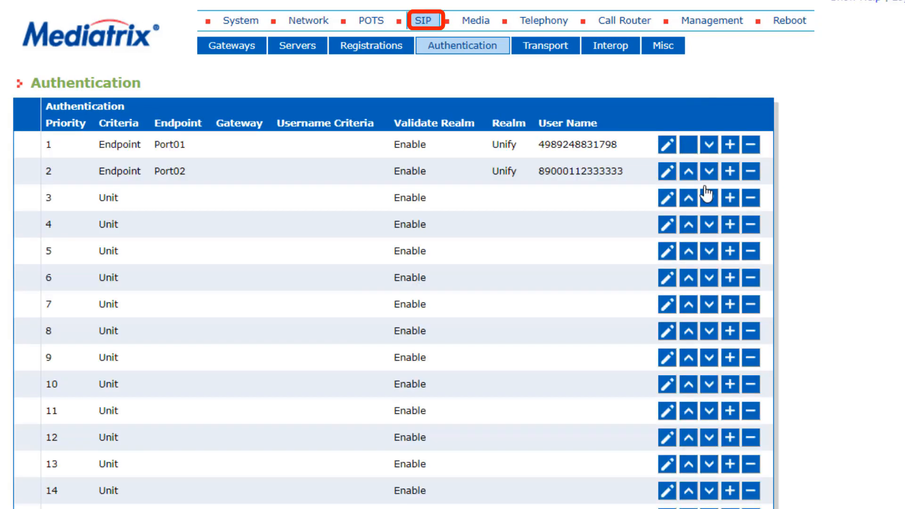
pyautogui.click(380, 46)
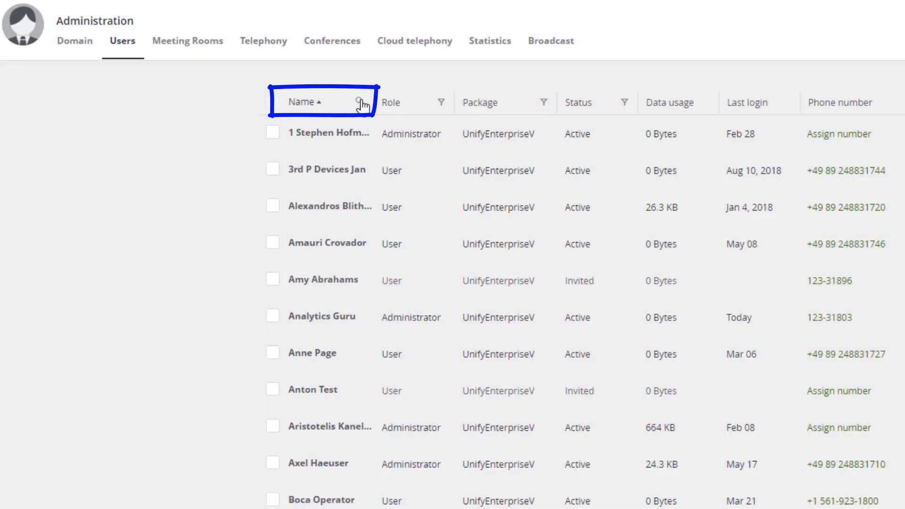
# - Switch to Circuit's user administration, search for "Load", and change the Loading Dock user's last name to "Dock 1"
pyautogui.click(359, 101)
pyautogui.write('Load')
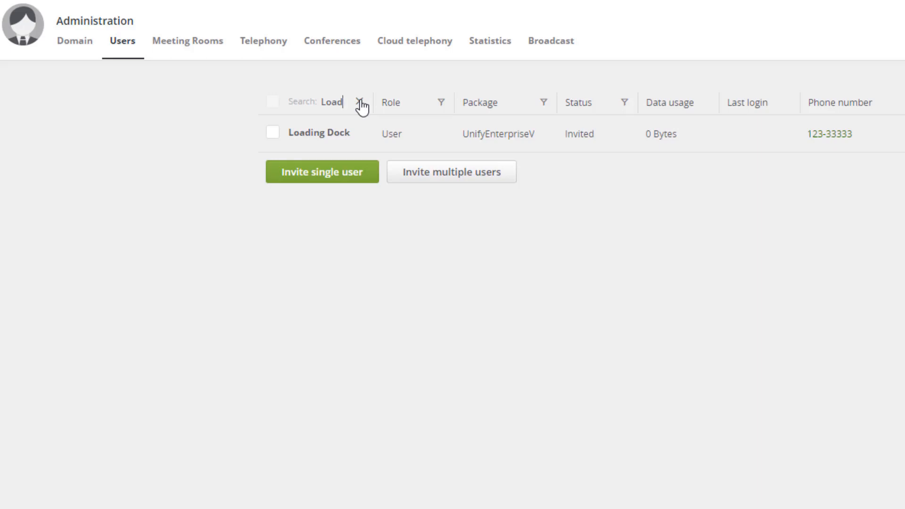
pyautogui.click(352, 136)
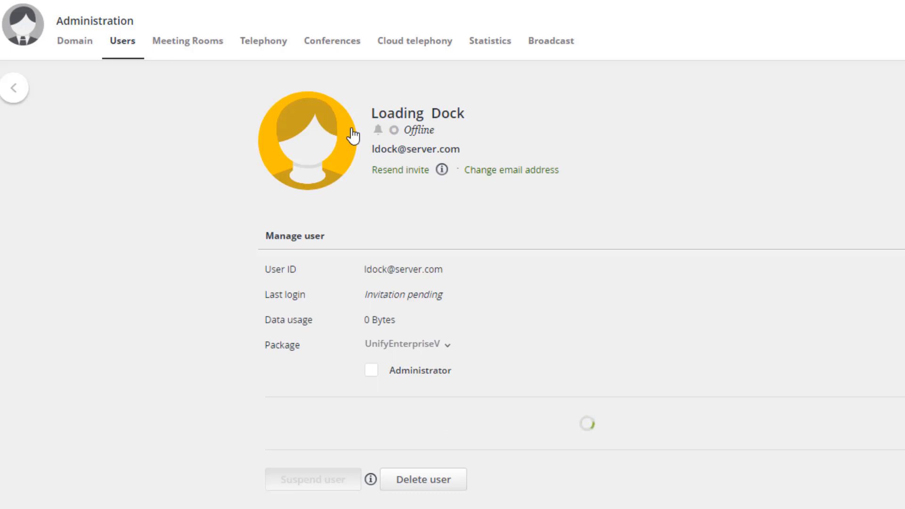
pyautogui.click(466, 114)
pyautogui.write('1')
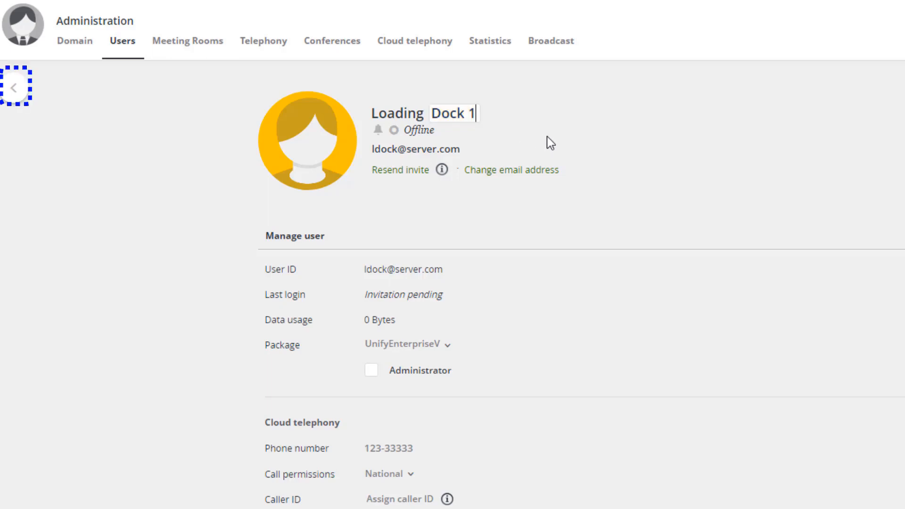
pyautogui.click(14, 89)
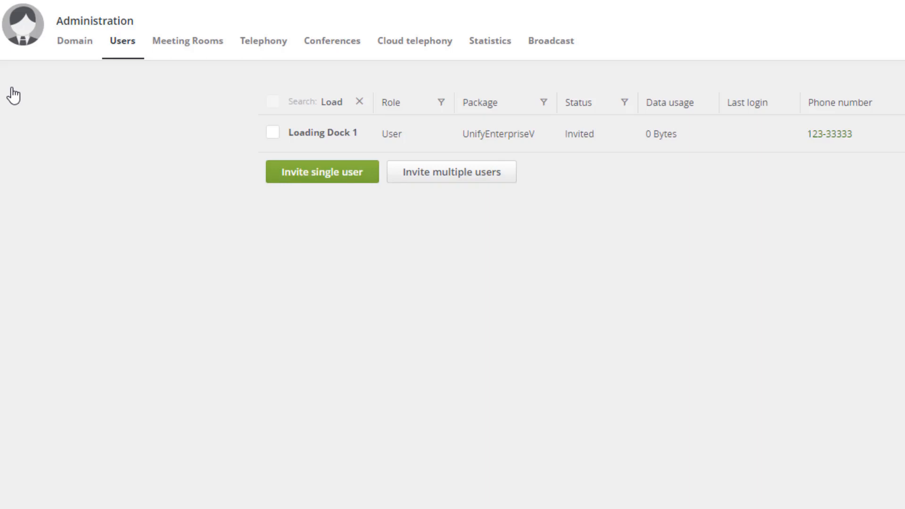
# - Unassign the cloud telephony phone number from the Loading Dock 1 user
pyautogui.click(326, 142)
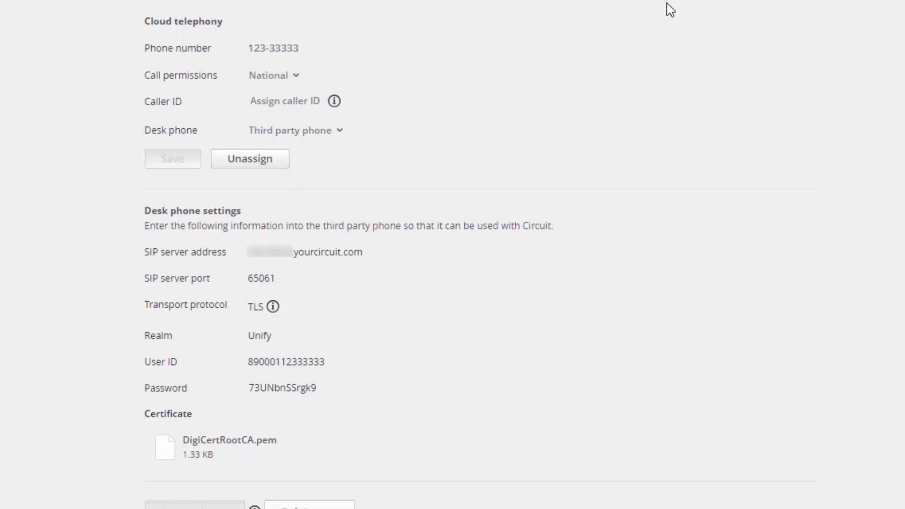
pyautogui.click(273, 160)
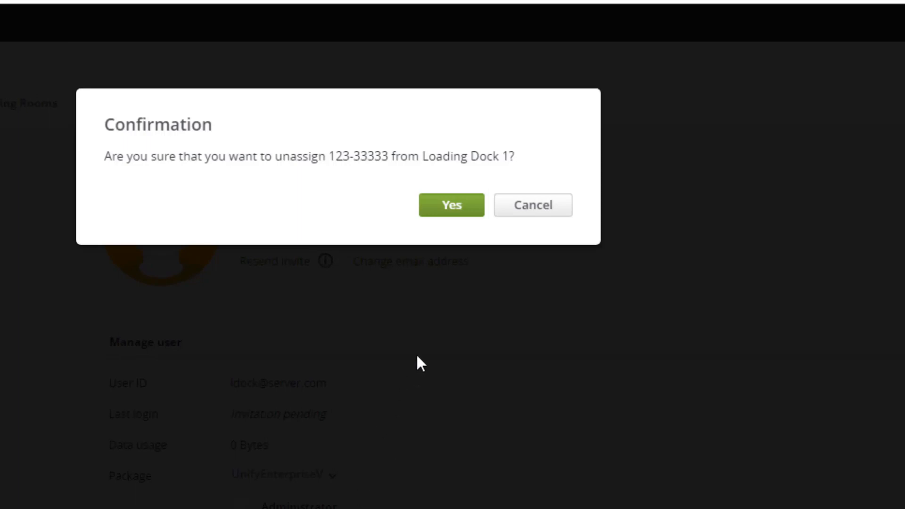
pyautogui.click(436, 207)
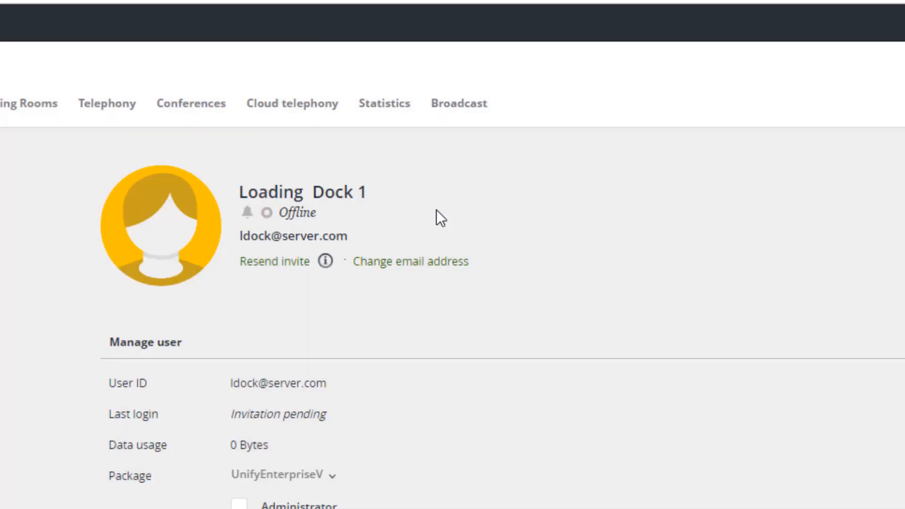